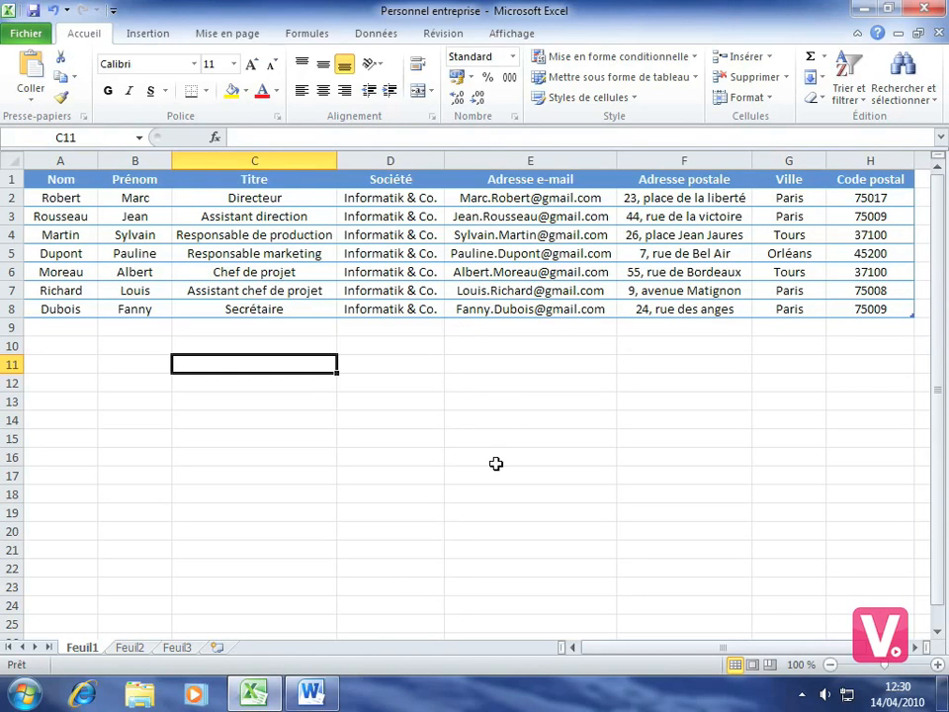
# Leave the Personnel entreprise workbook as it is and switch to the blank Word Document1.
pyautogui.click(310, 694)
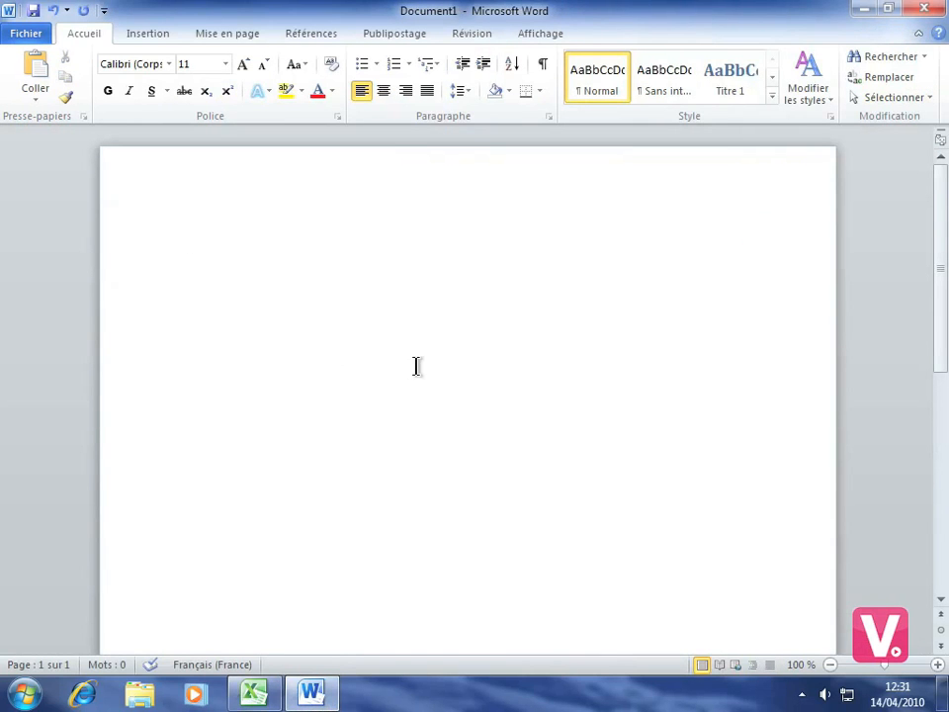
# Turn Document1 into a DL (110 x 220 mm) envelope as the mail-merge document.
pyautogui.click(386, 35)
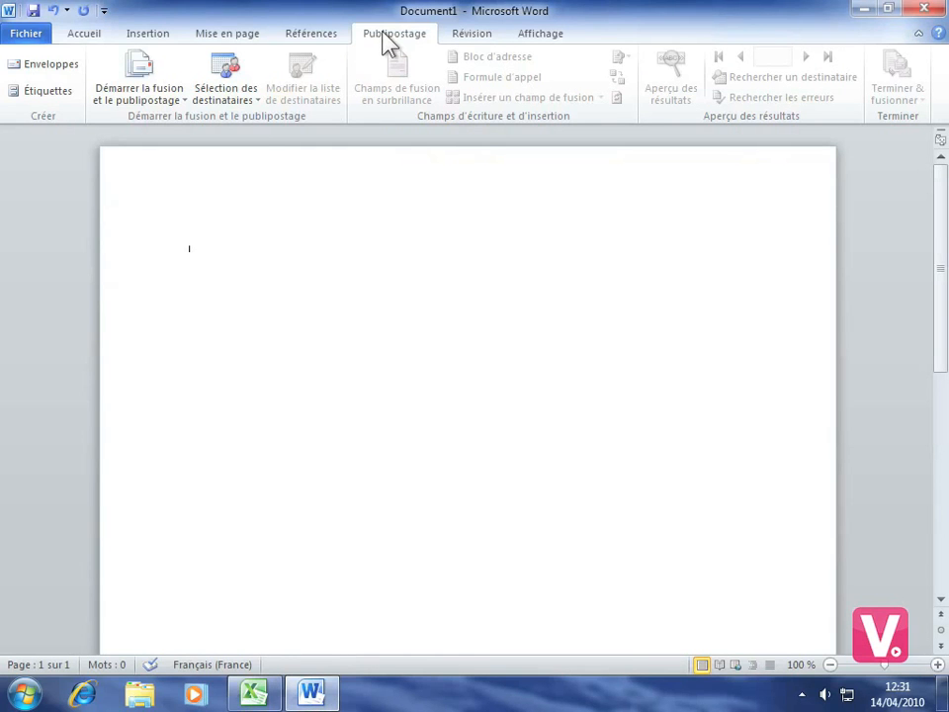
pyautogui.click(141, 102)
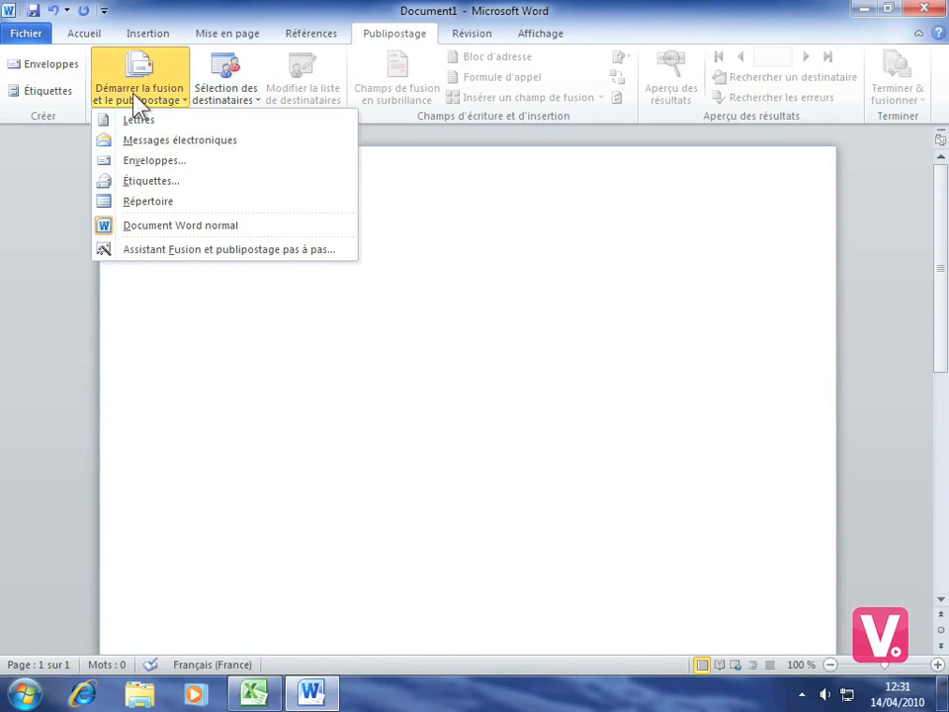
pyautogui.click(148, 164)
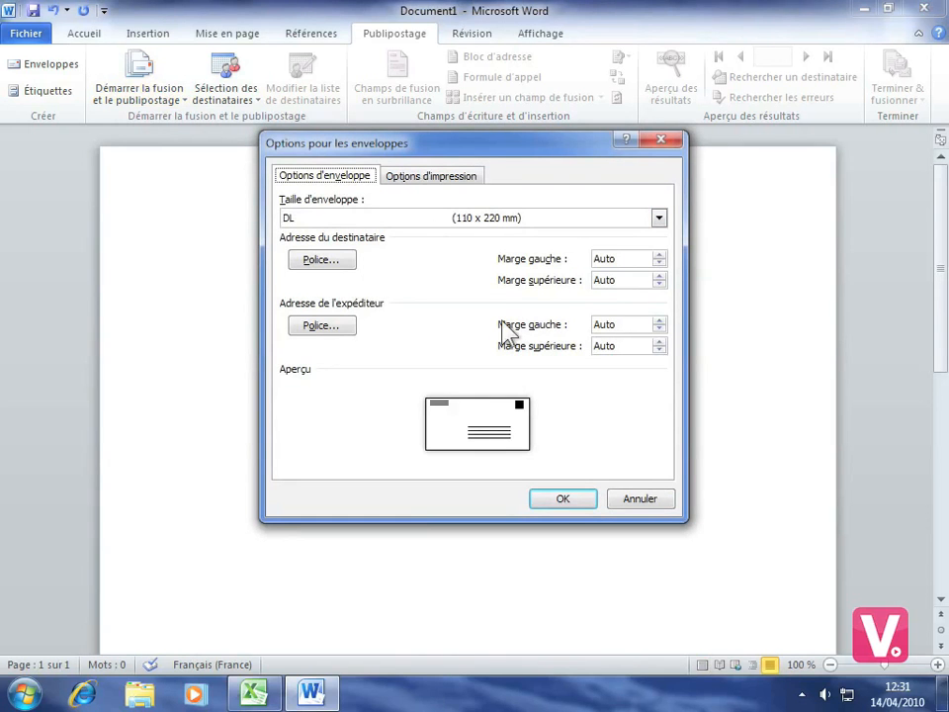
pyautogui.click(558, 502)
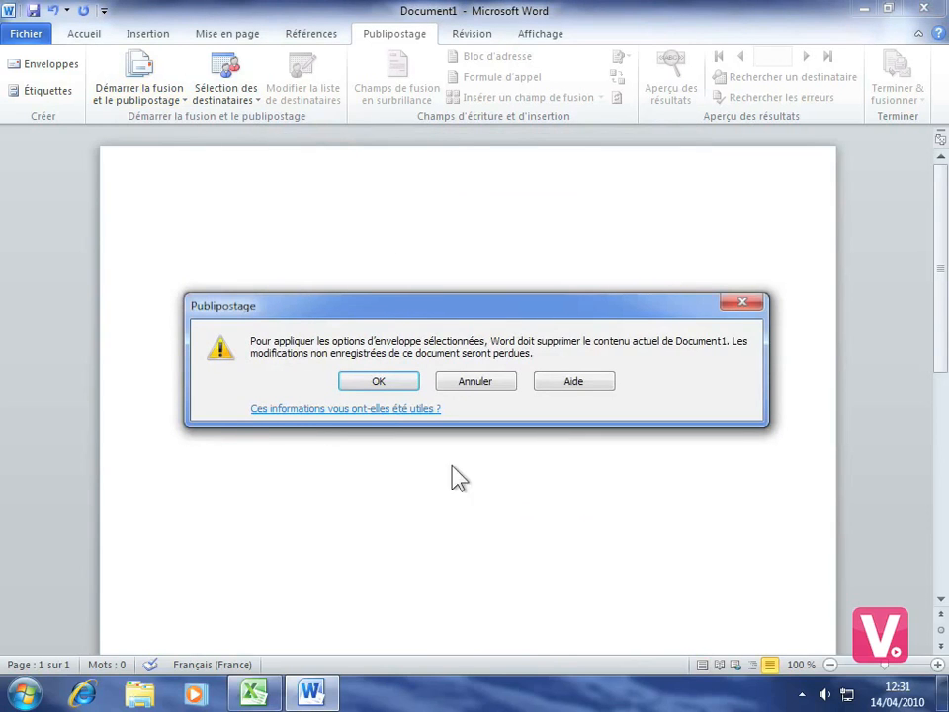
pyautogui.click(377, 384)
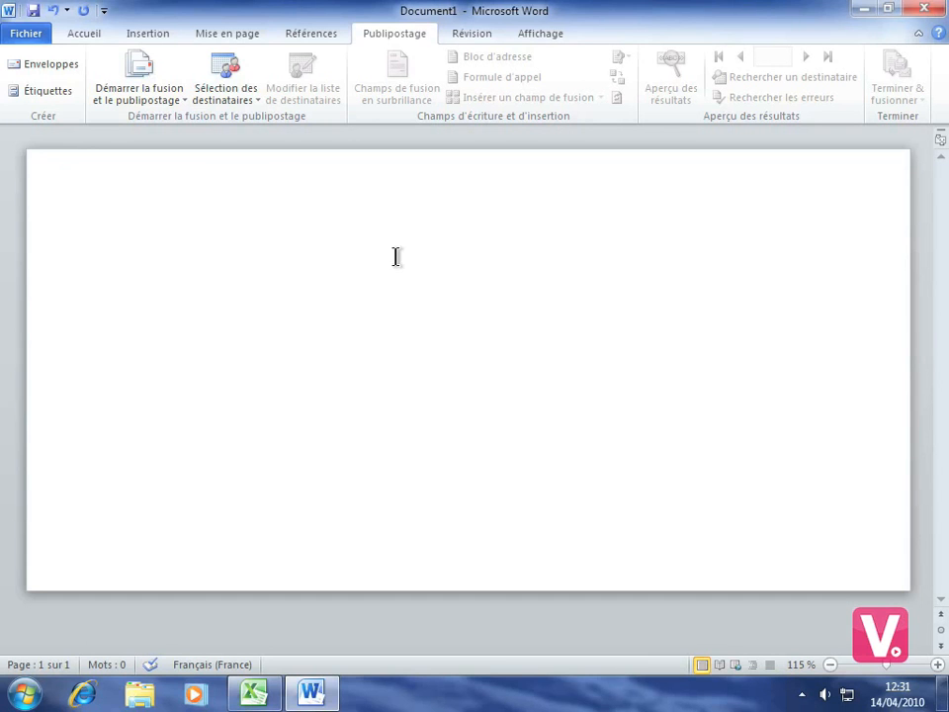
pyautogui.click(230, 96)
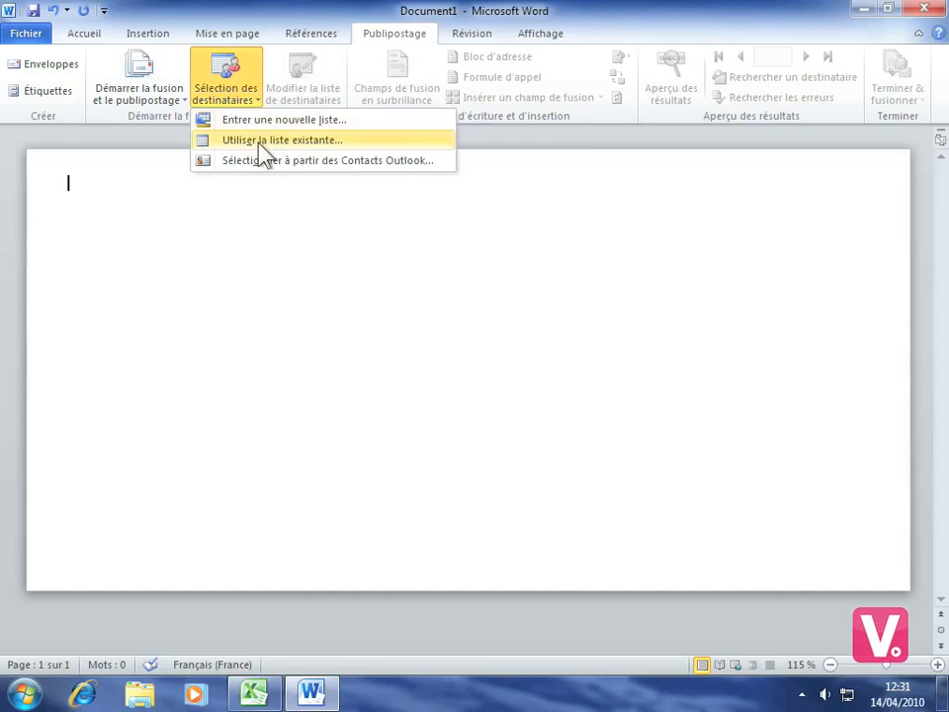
# Use the Feuil1$ sheet of Personnel entreprise on the Bureau as the recipient list.
pyautogui.click(258, 141)
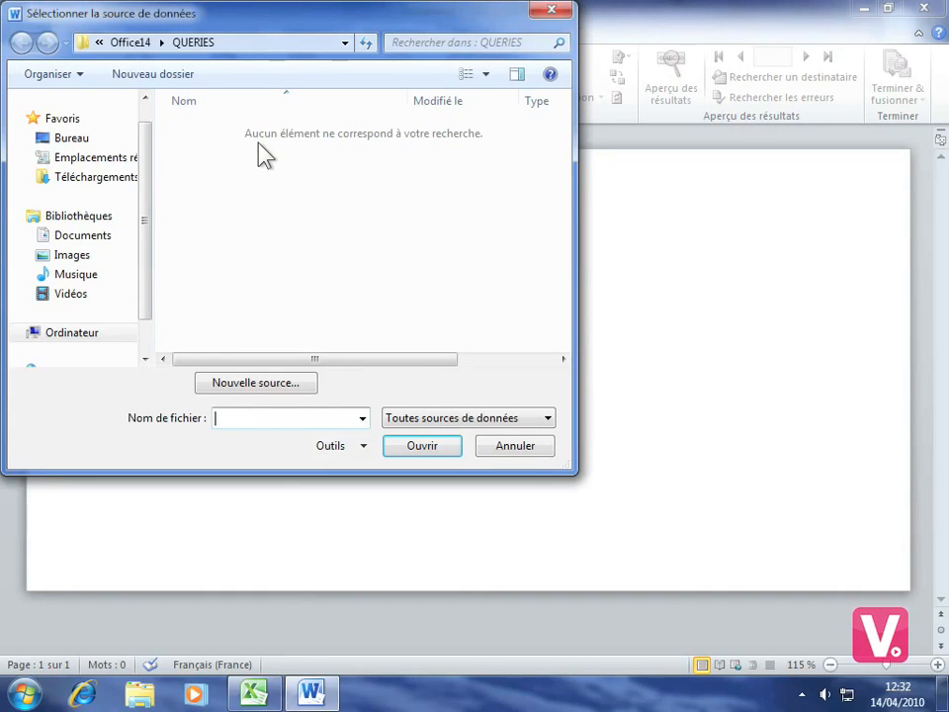
pyautogui.click(63, 150)
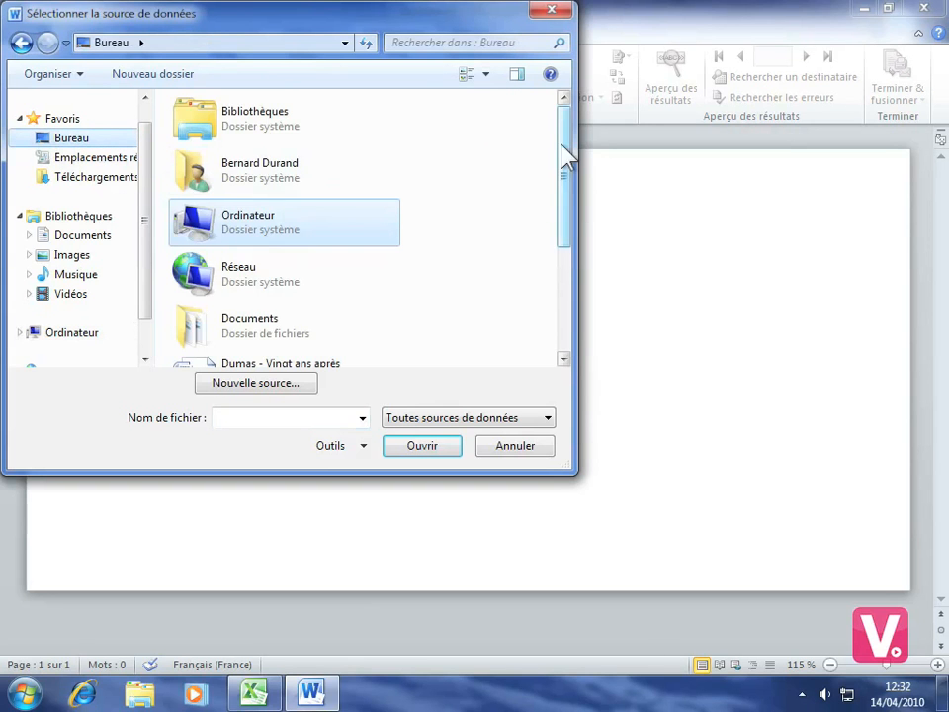
pyautogui.moveTo(563, 153); pyautogui.dragTo(558, 258)
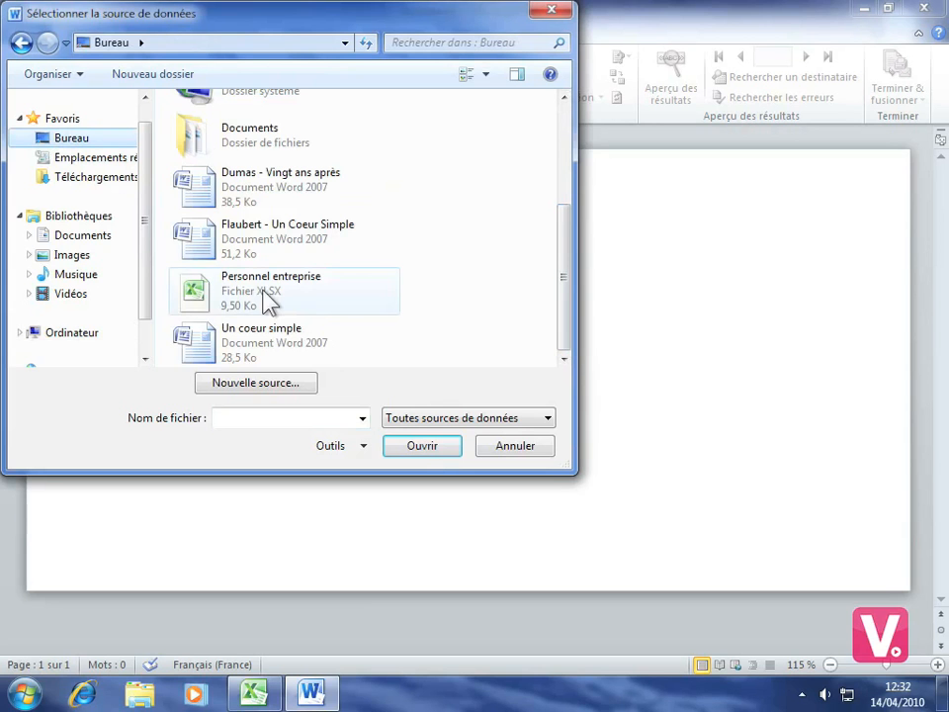
pyautogui.click(269, 295)
pyautogui.click(416, 450)
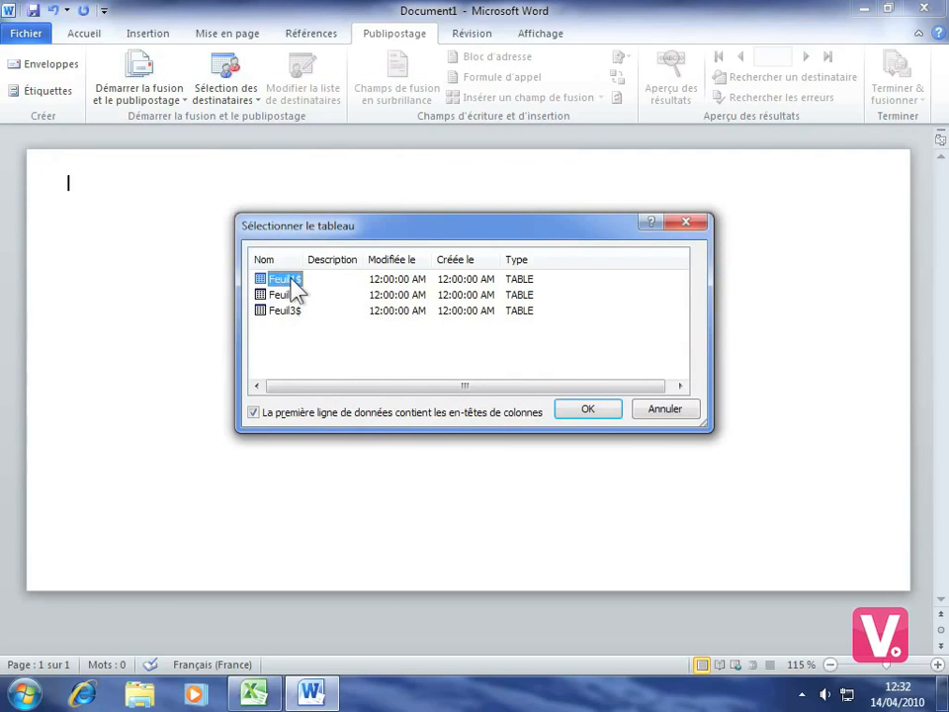
pyautogui.click(588, 410)
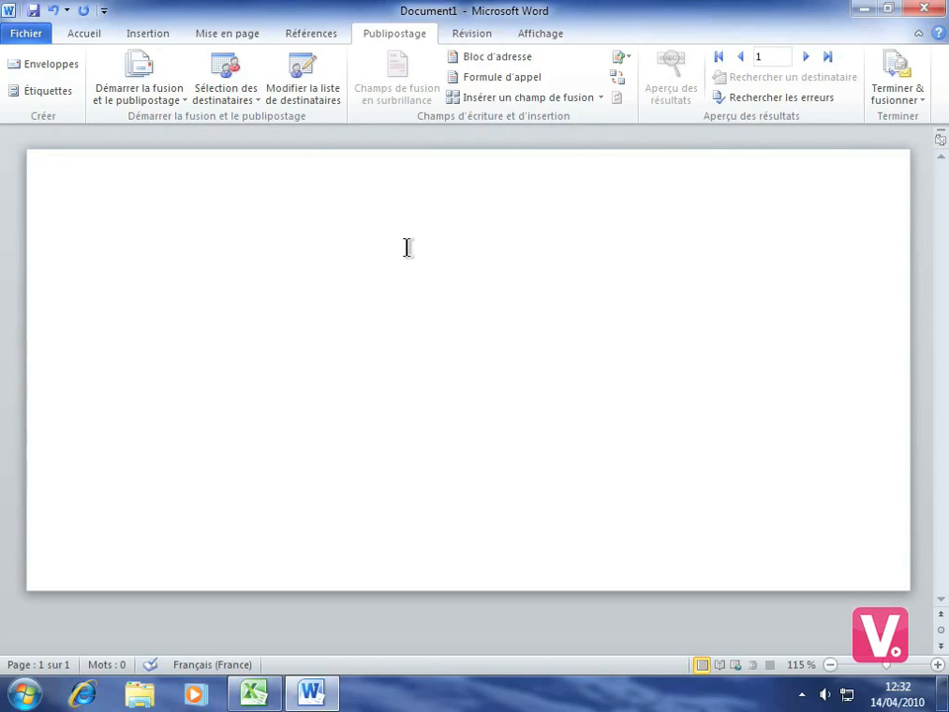
# Open the seven-record recipient list, try editing Personnel entreprise.xlsx, and dismiss the file-in-use error.
pyautogui.click(305, 89)
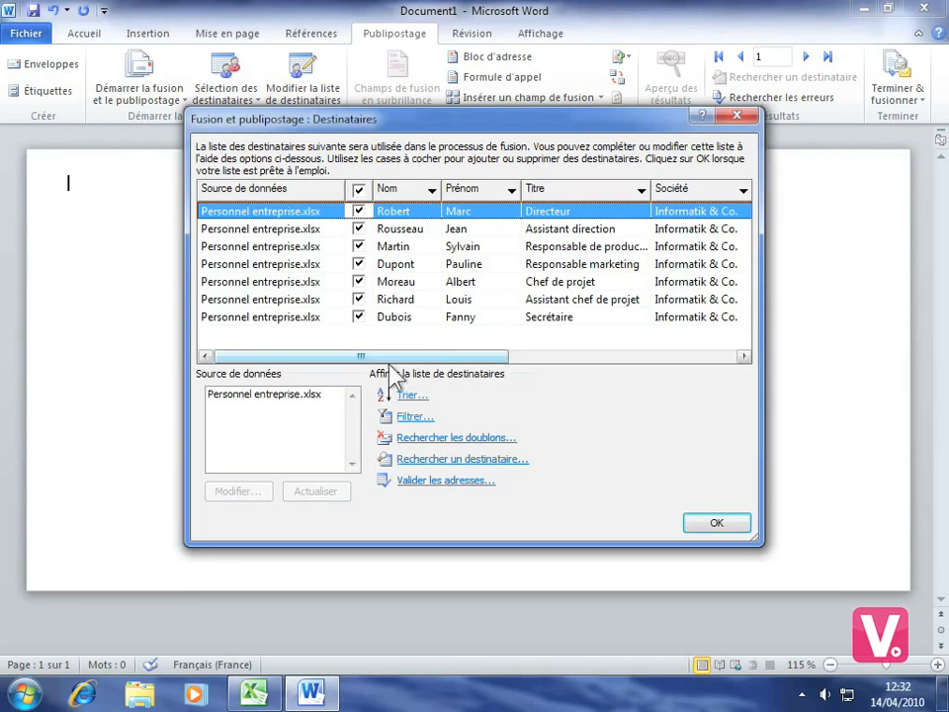
pyautogui.click(283, 406)
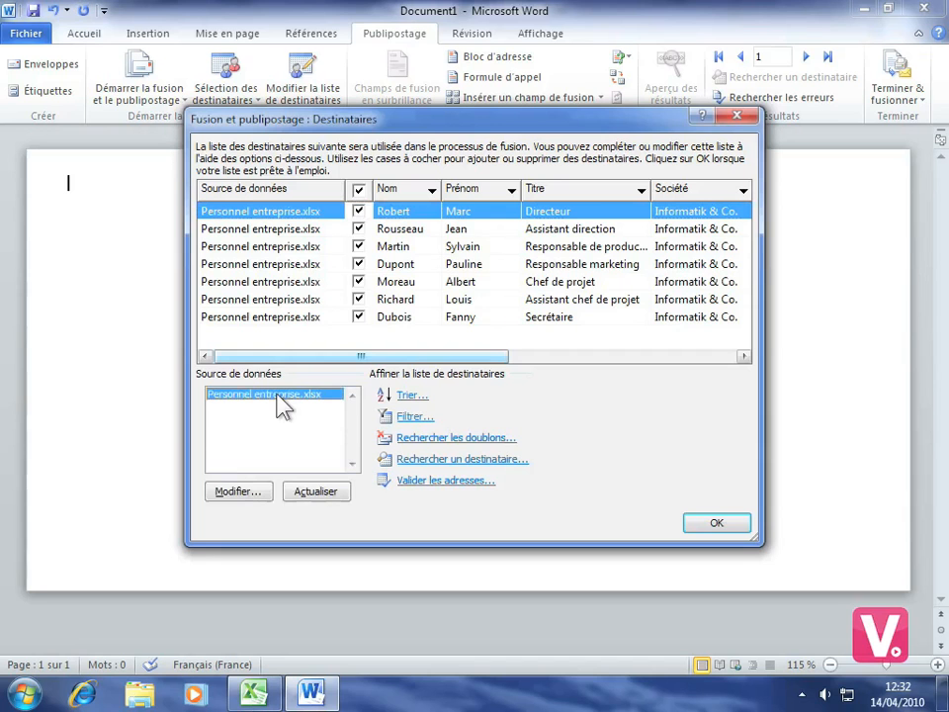
pyautogui.click(234, 492)
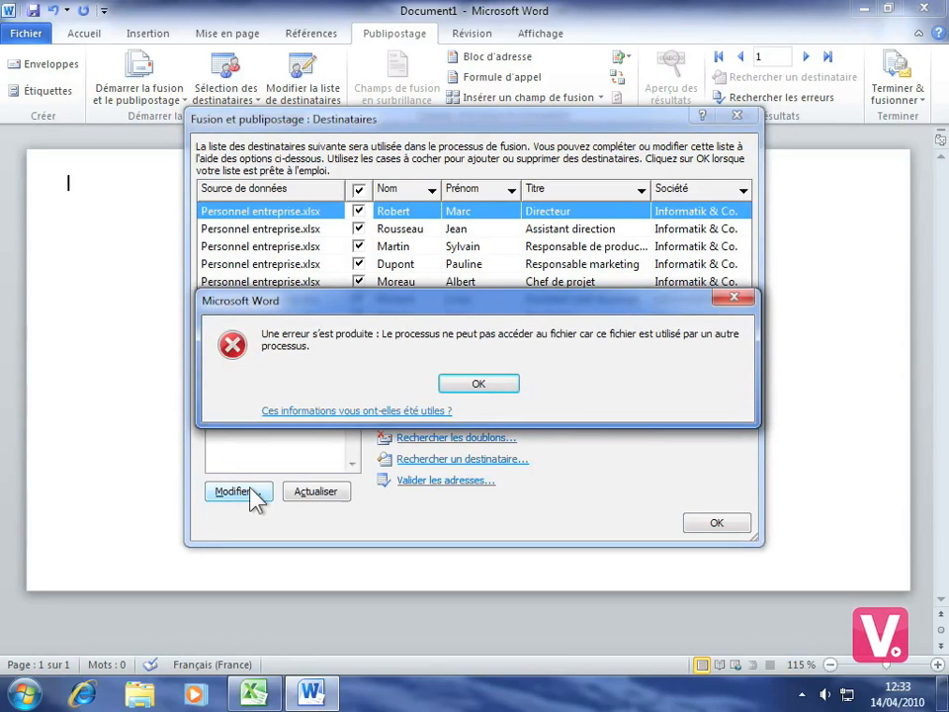
pyautogui.click(484, 386)
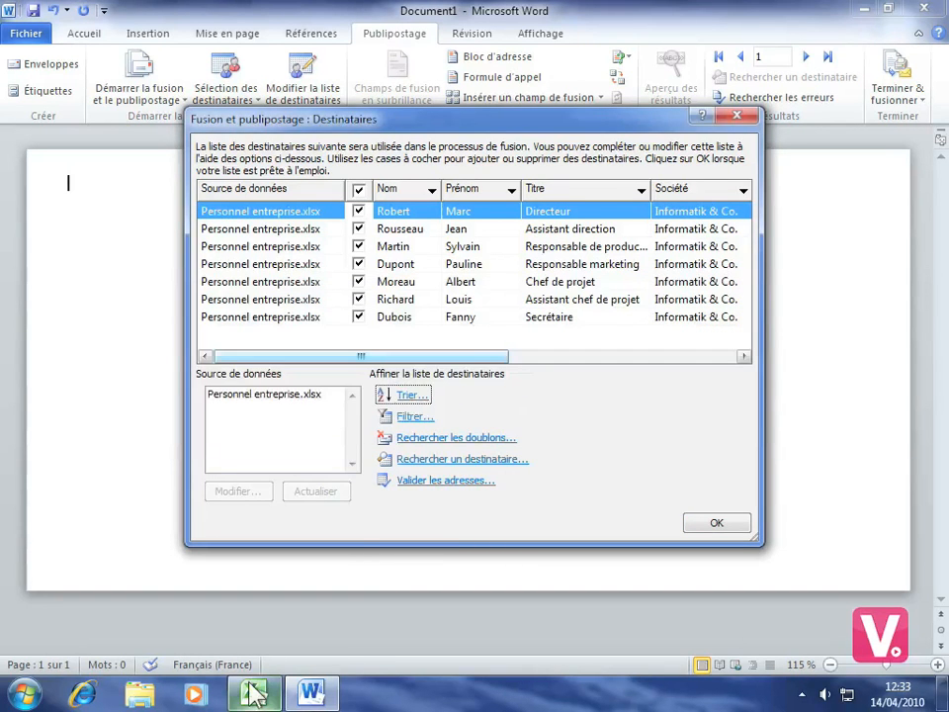
# Close Excel and the Personnel entreprise workbook, answering the save prompt.
pyautogui.click(254, 692)
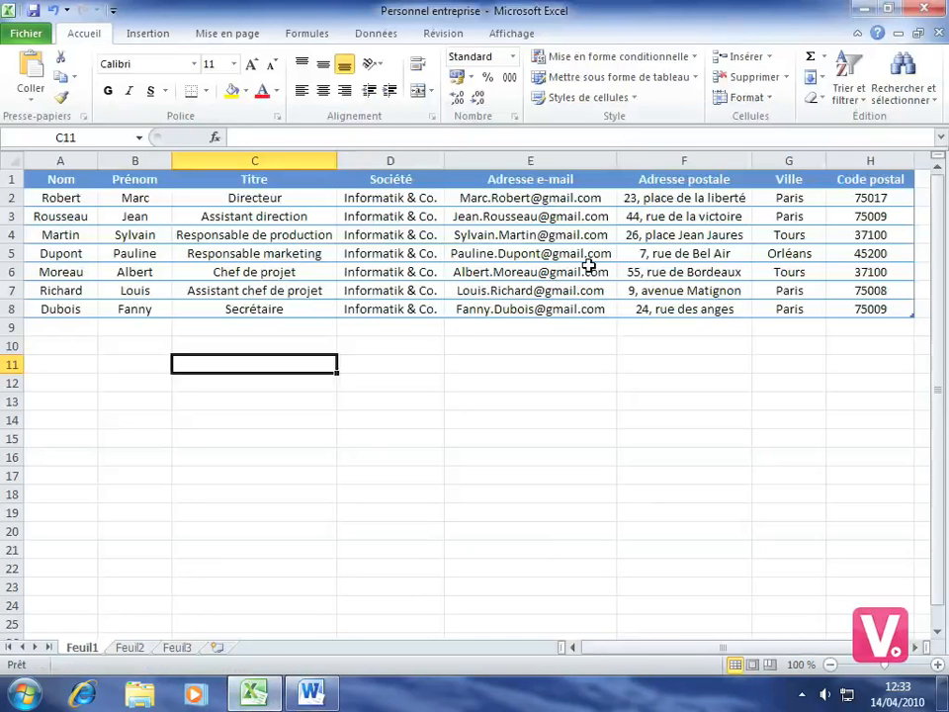
pyautogui.click(930, 10)
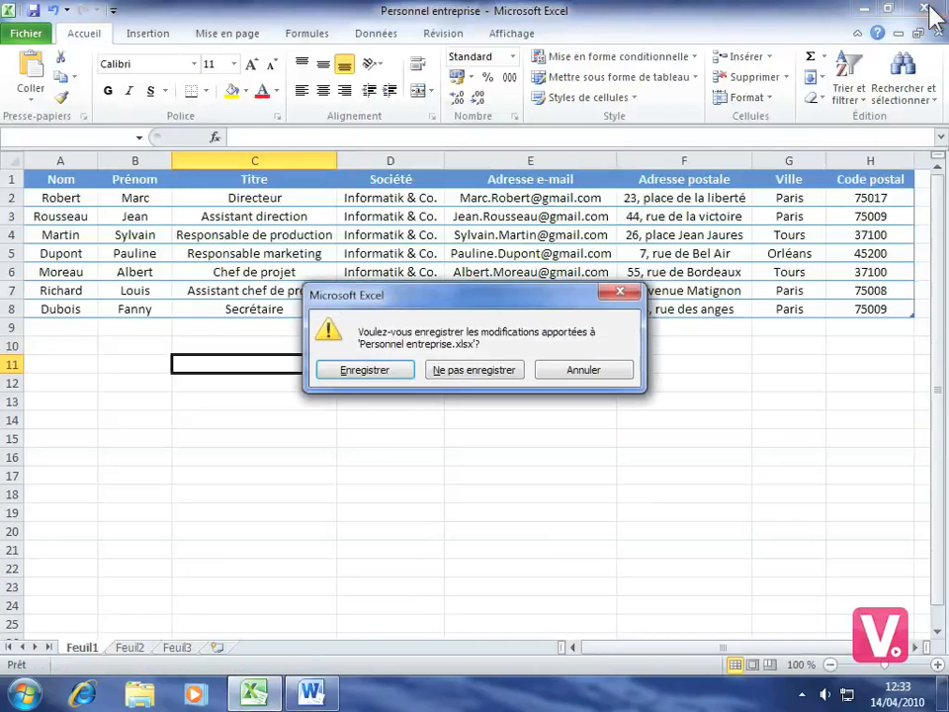
pyautogui.click(445, 374)
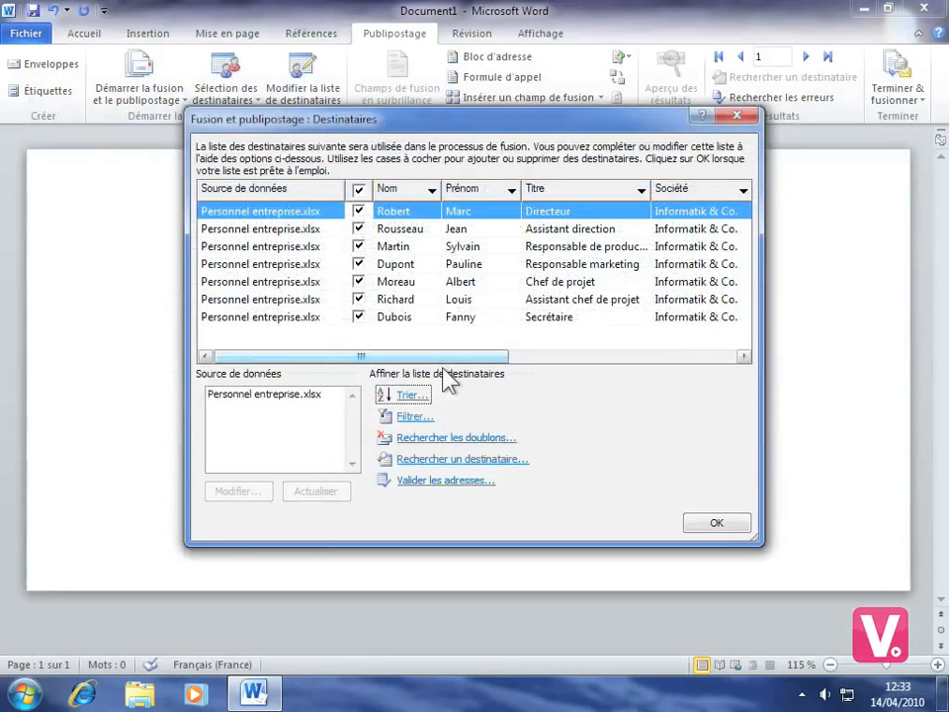
# Add a new recipient's surname, first name and e-mail, and save it to Personnel entreprise.xlsx.
pyautogui.click(259, 395)
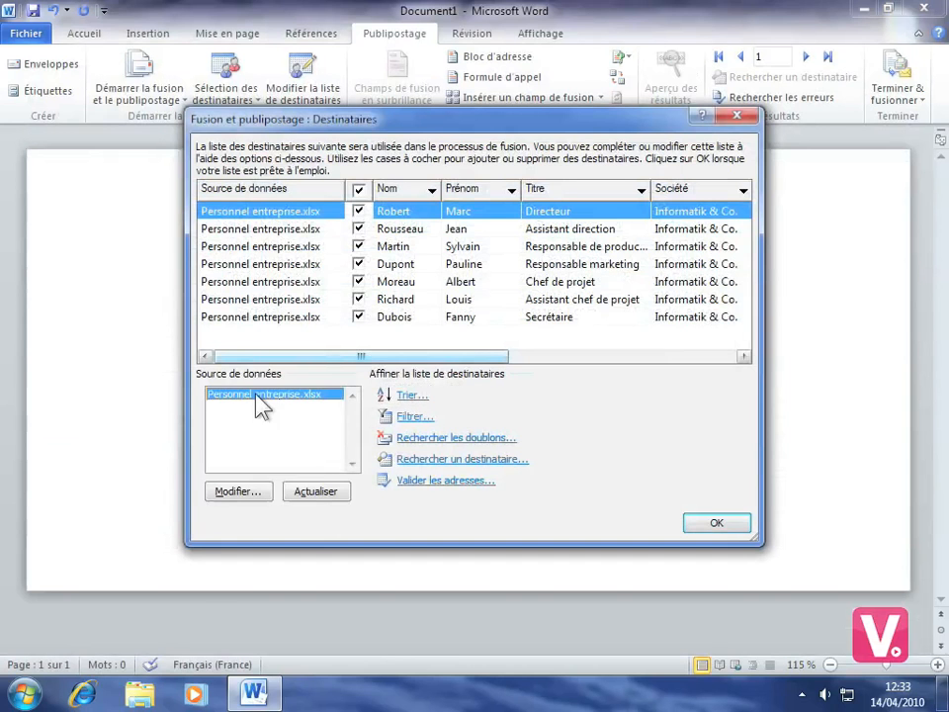
pyautogui.click(240, 492)
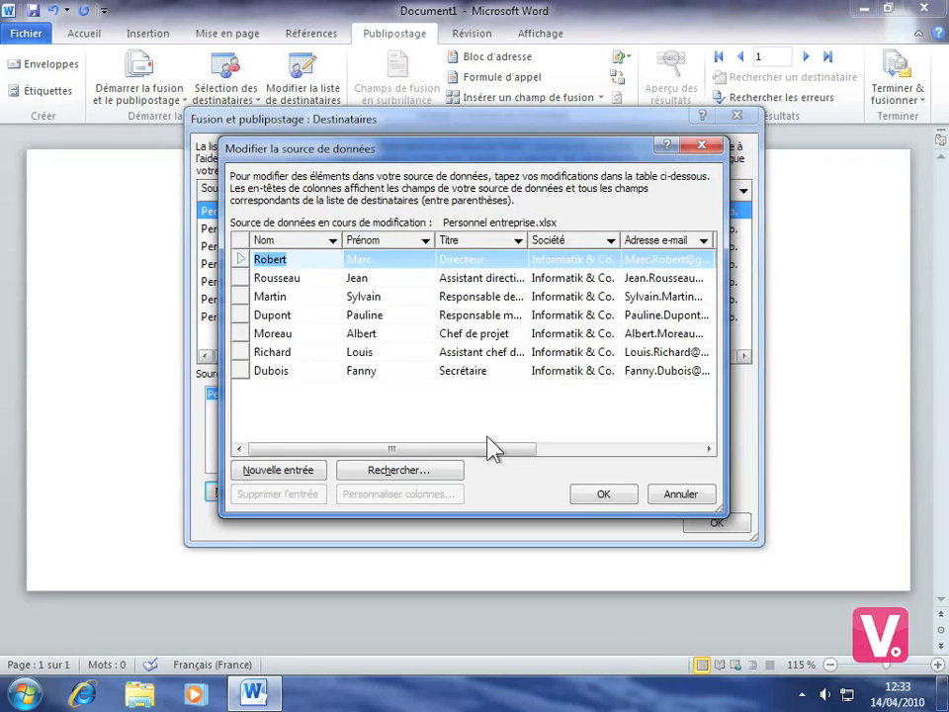
pyautogui.click(276, 473)
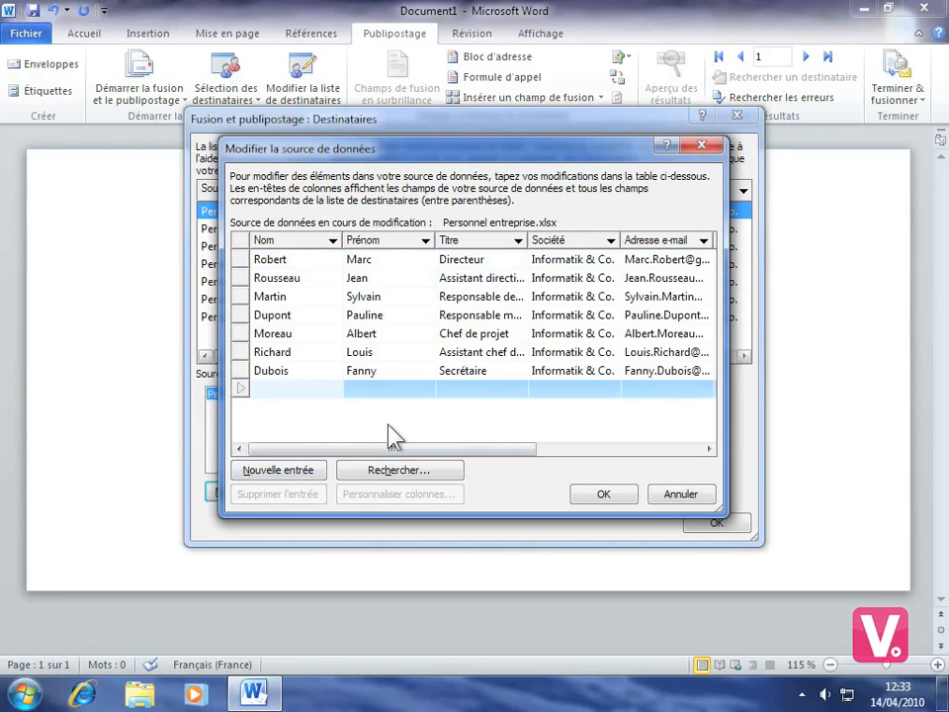
pyautogui.click(361, 389)
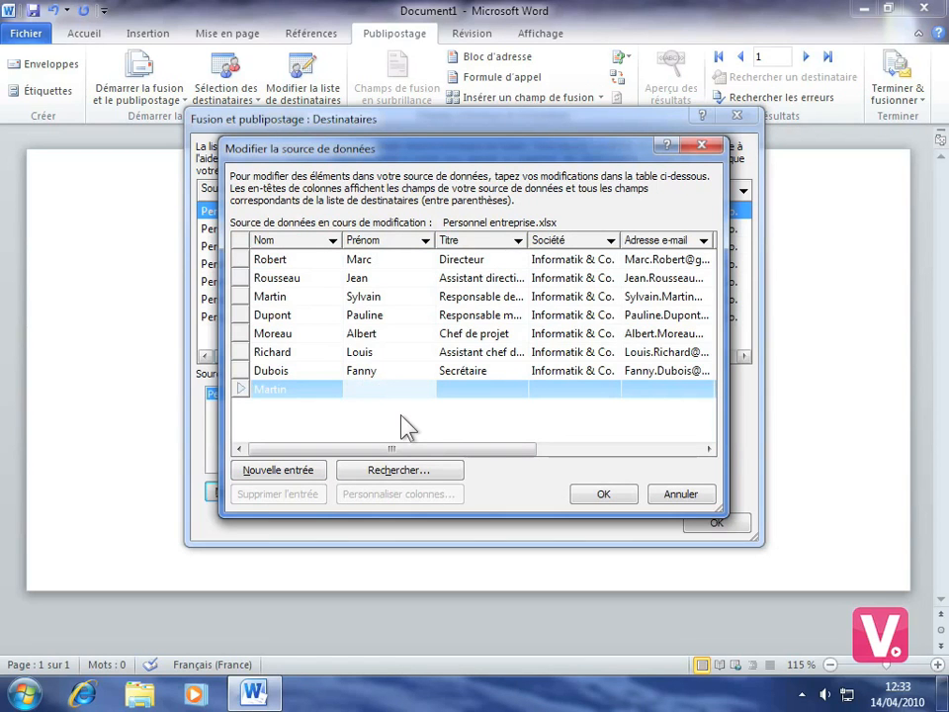
pyautogui.click(644, 389)
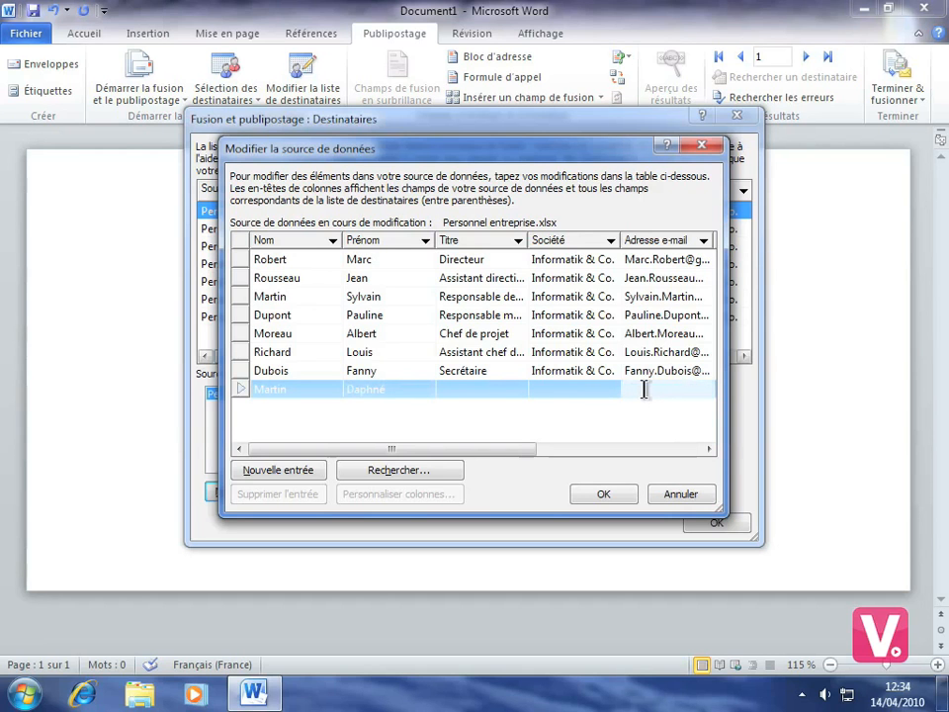
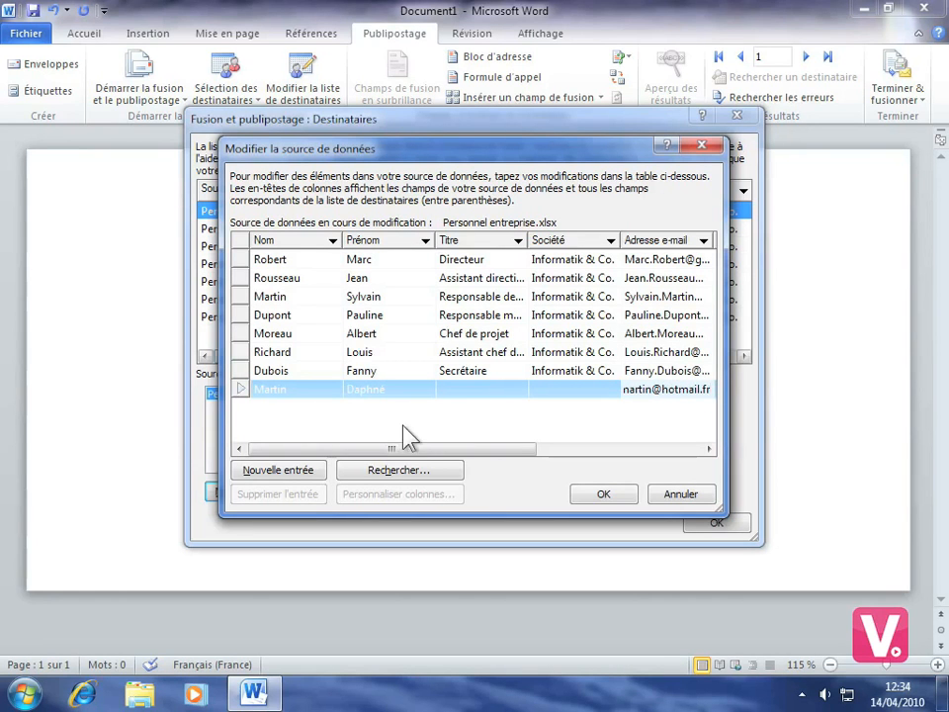
pyautogui.moveTo(383, 447); pyautogui.dragTo(563, 457)
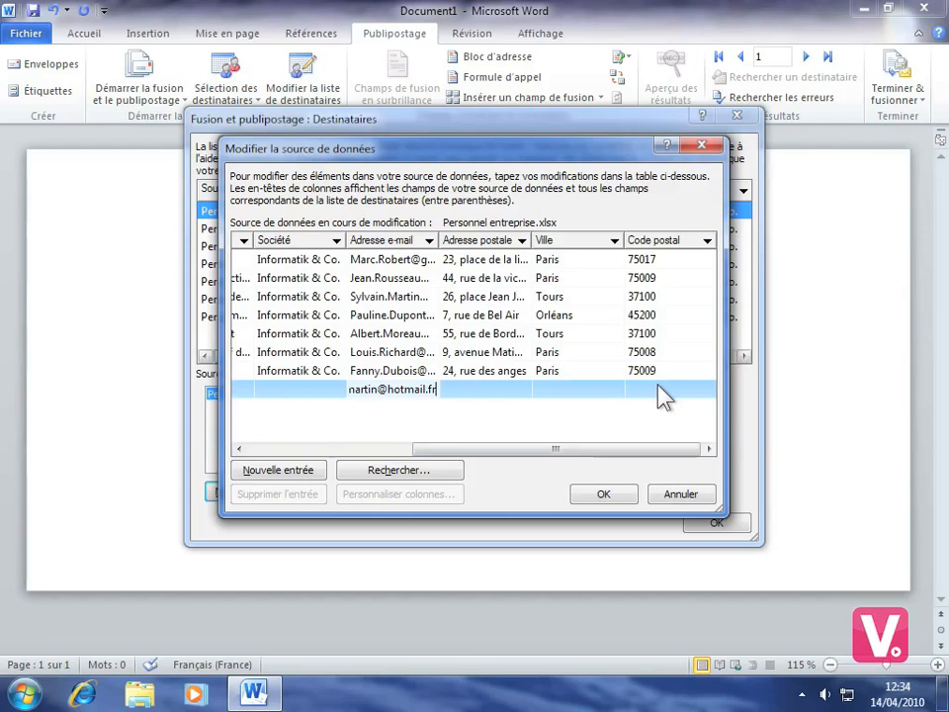
pyautogui.click(602, 496)
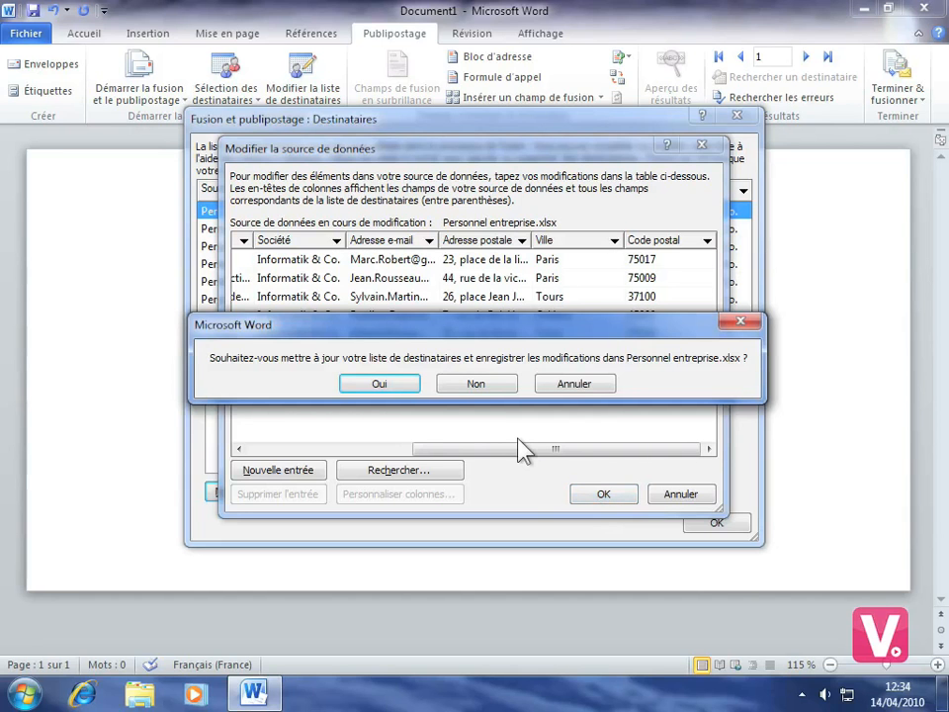
pyautogui.click(376, 383)
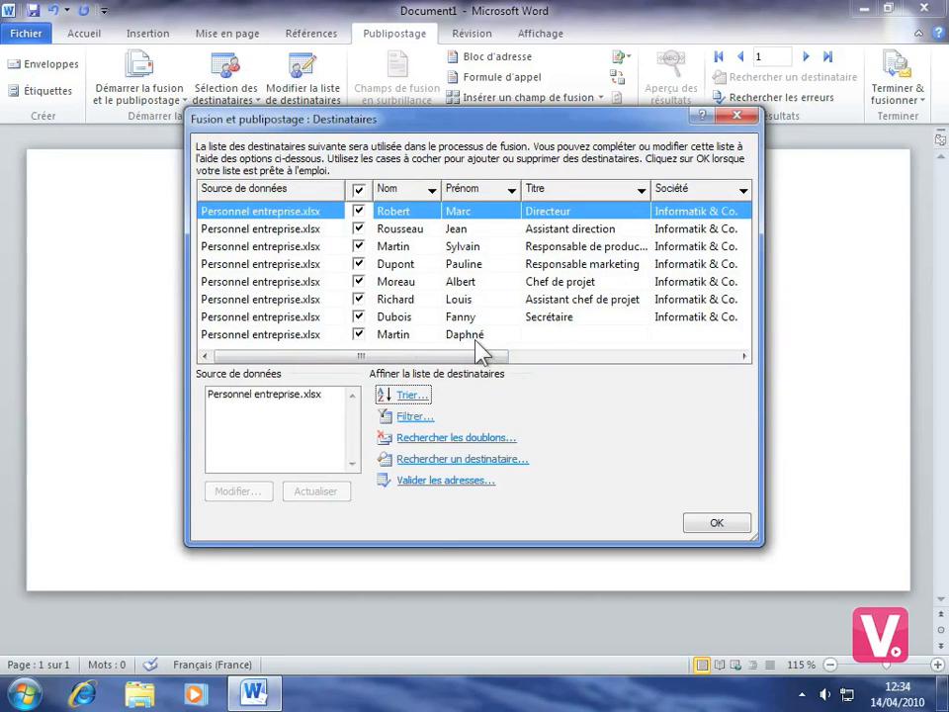
# Uncheck the new eighth recipient so it is excluded, then close the recipient list.
pyautogui.click(360, 336)
pyautogui.click(359, 335)
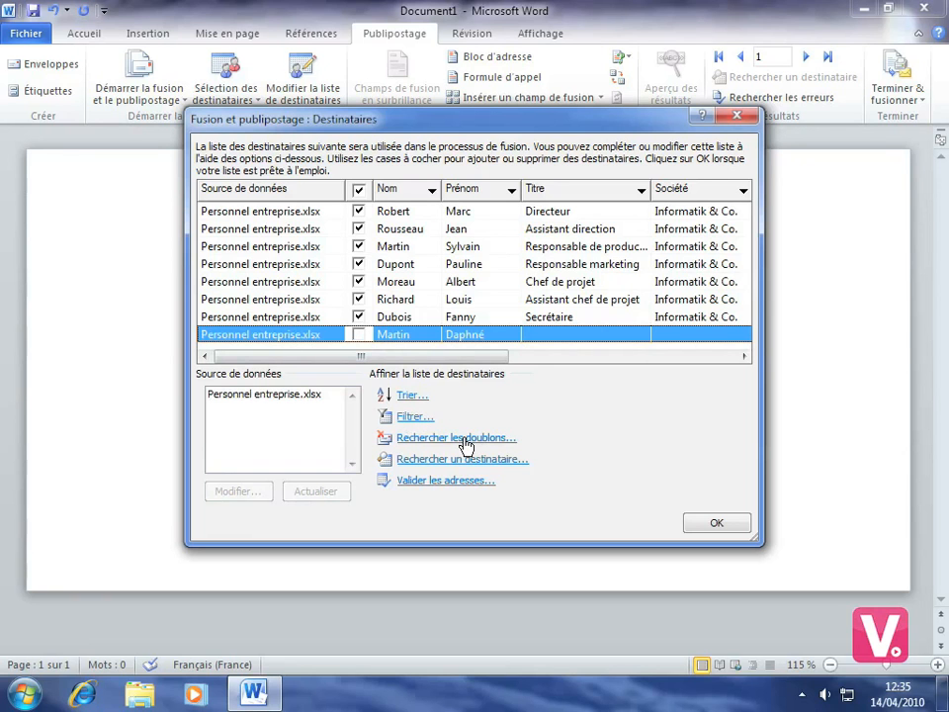
pyautogui.click(730, 521)
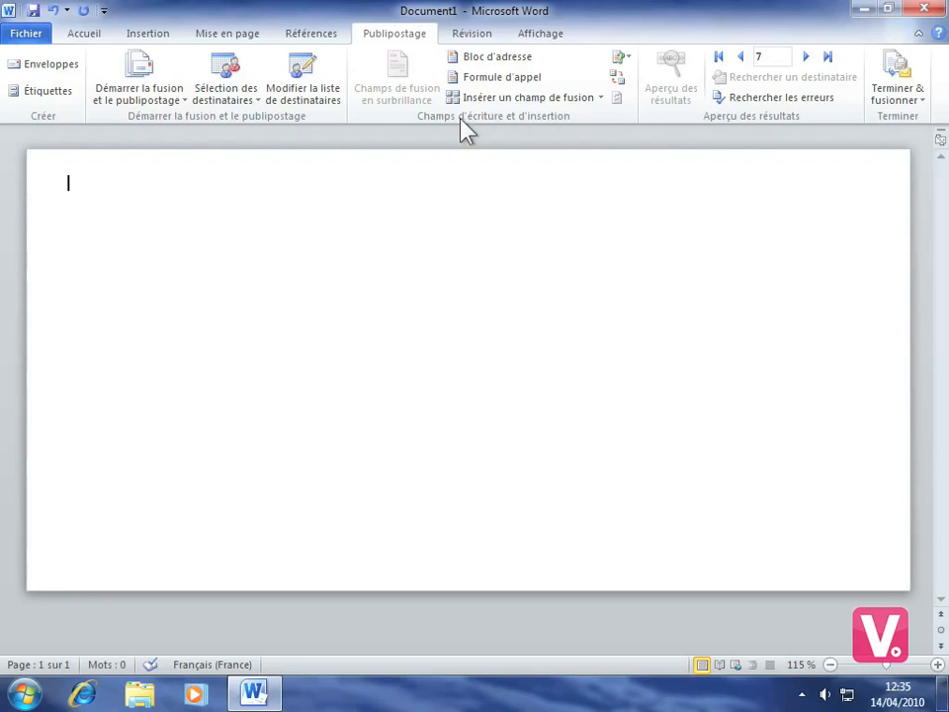
# Insert a default-format address block and preview it with record 7's address.
pyautogui.click(498, 58)
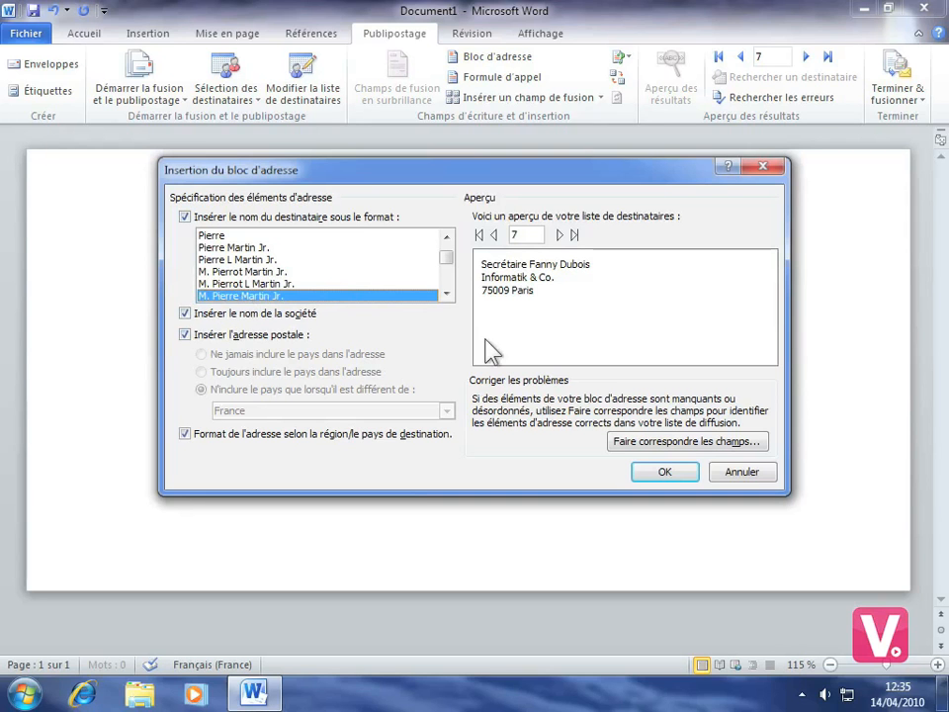
pyautogui.click(664, 475)
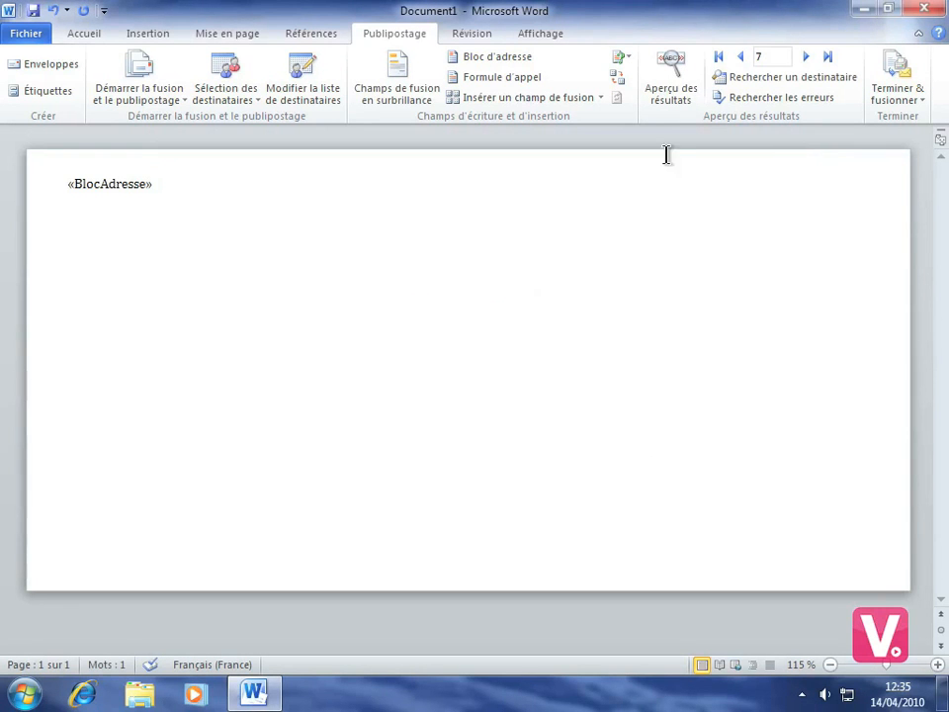
pyautogui.click(680, 99)
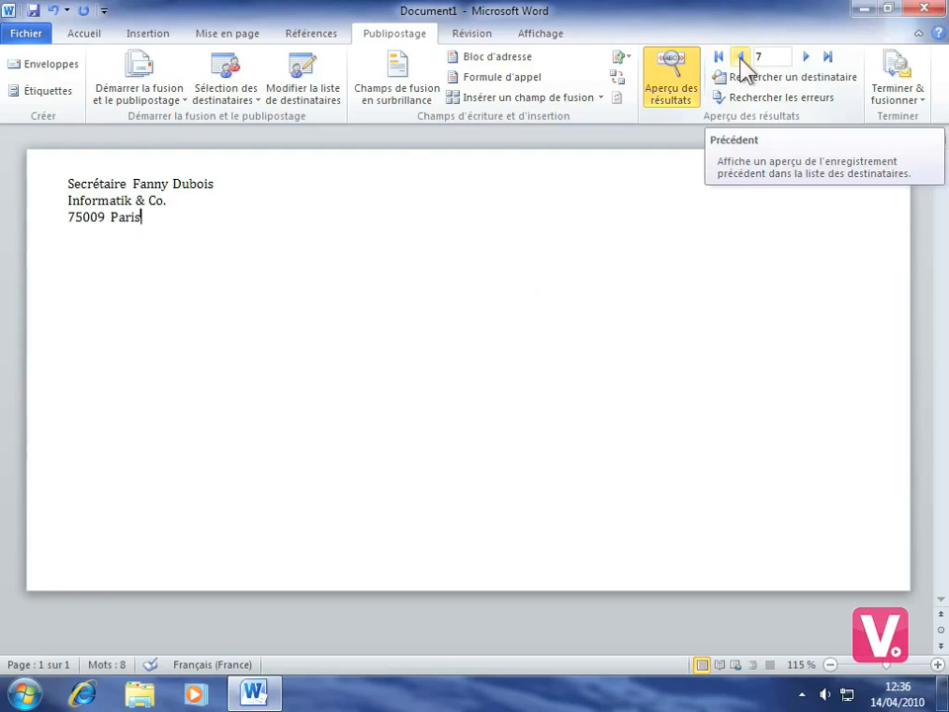
# Browse back to record 5 in the preview, then turn the preview off to show «BlocAdresse».
pyautogui.click(741, 61)
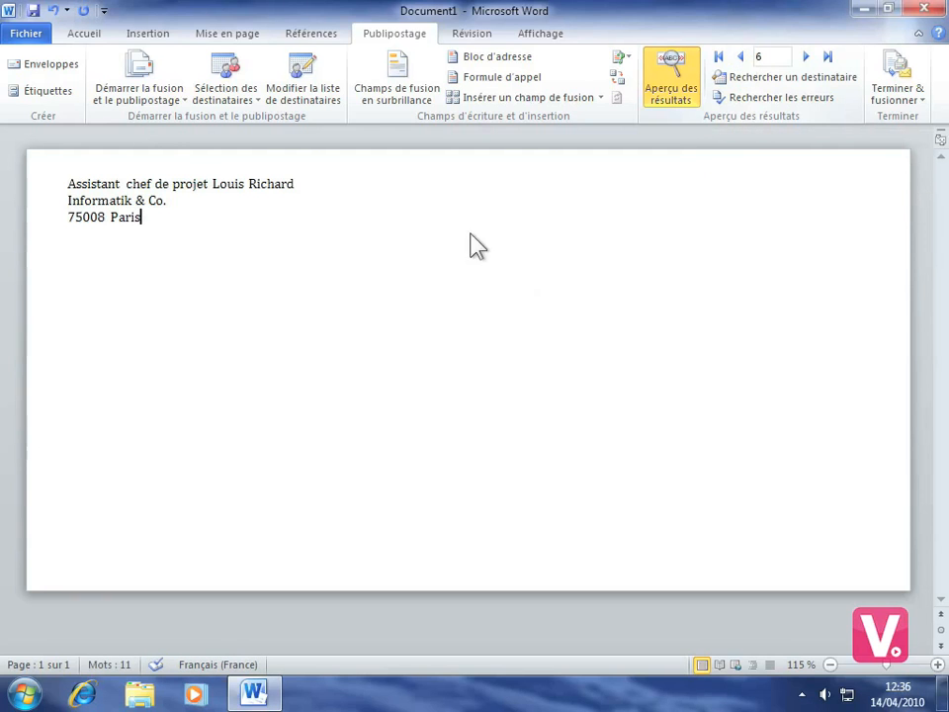
pyautogui.click(742, 59)
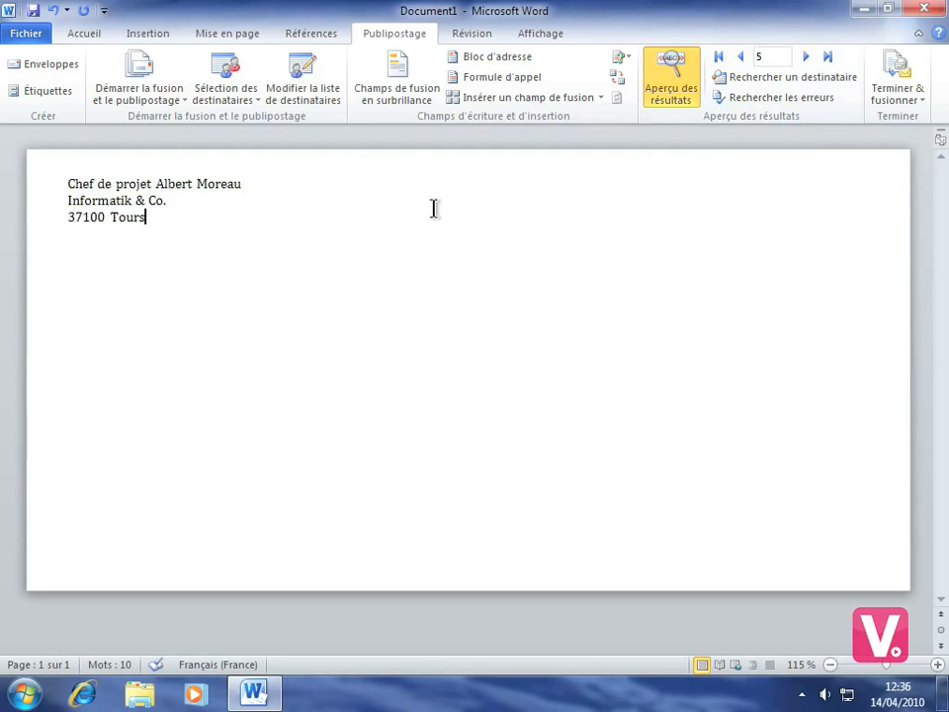
pyautogui.click(668, 82)
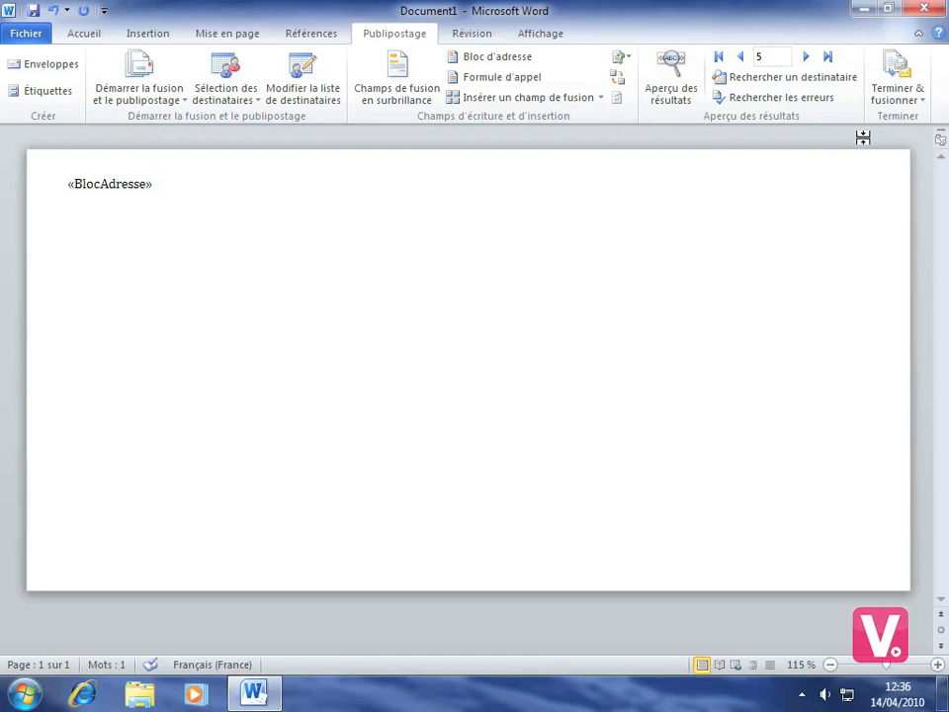
pyautogui.click(900, 99)
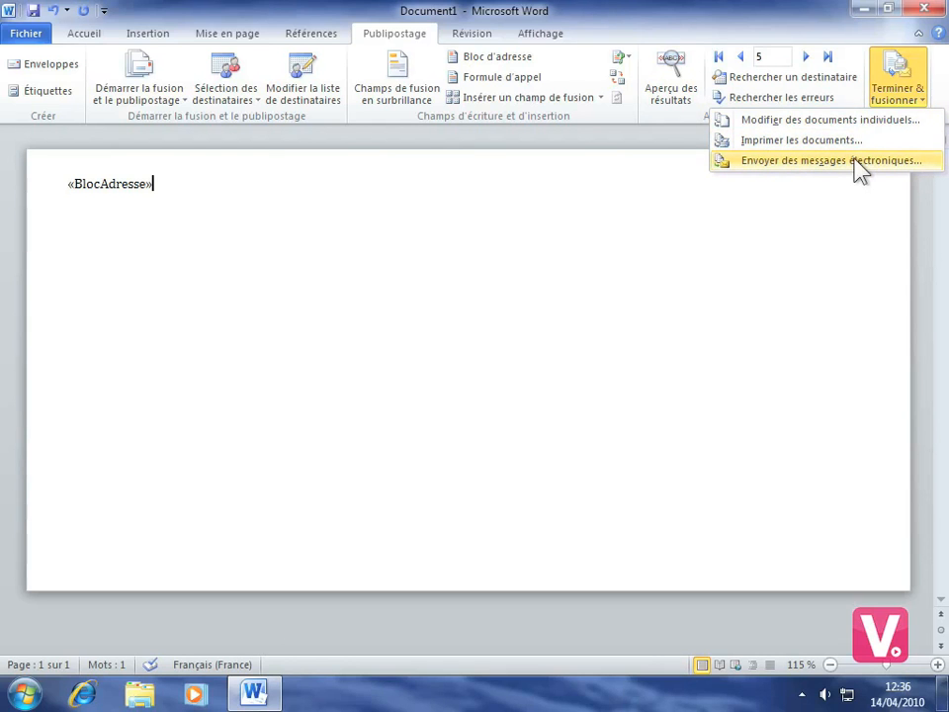
# Merge all records into individual documents, producing the new Enveloppes1 document.
pyautogui.click(817, 121)
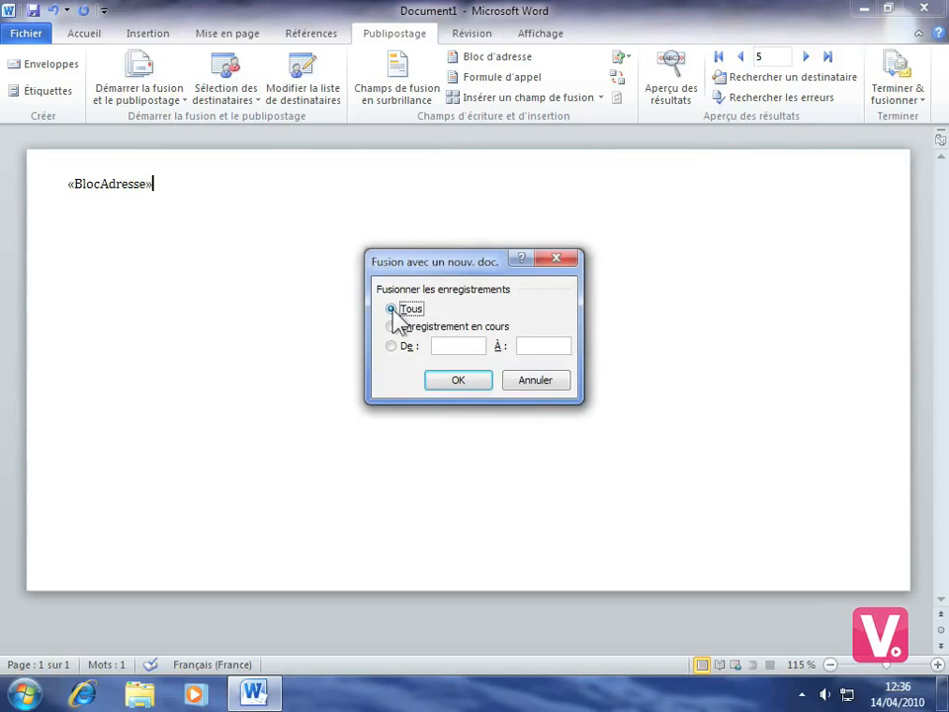
pyautogui.click(458, 380)
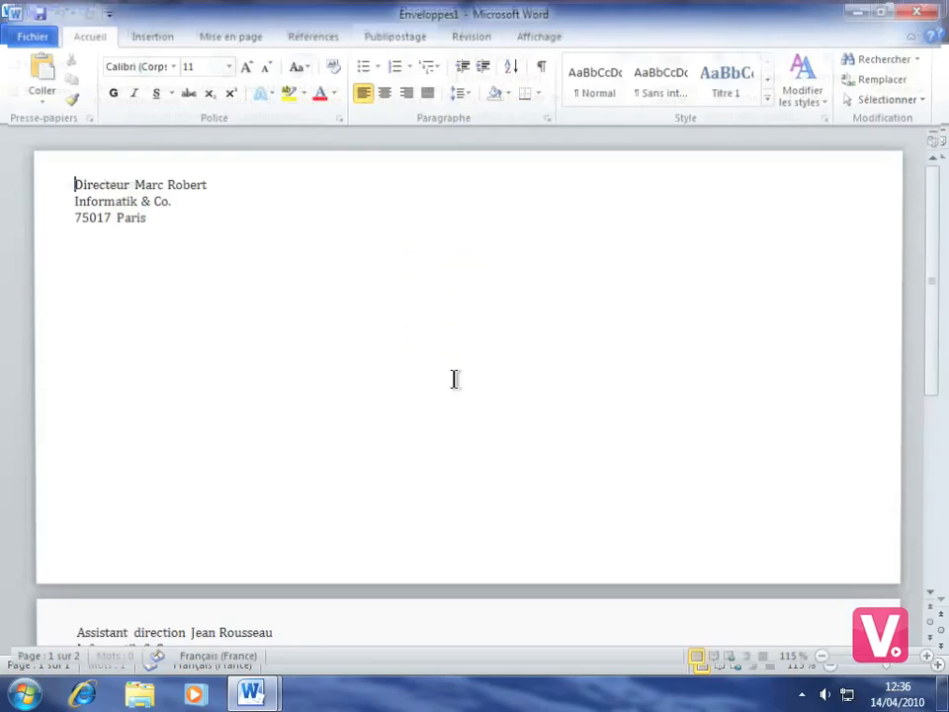